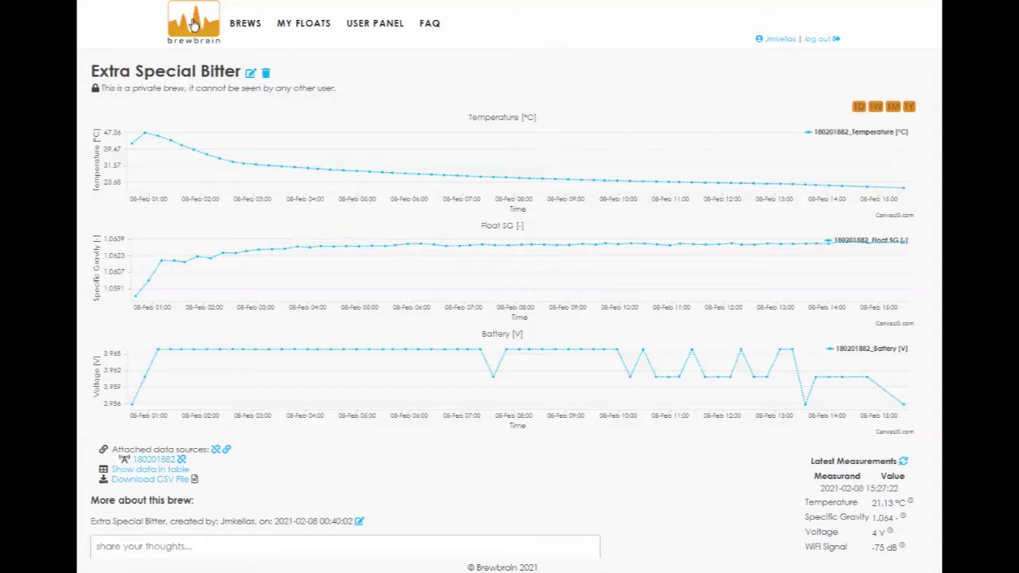
- Open the My Information form in the user panel and check where Paonia, Colorado lies on the map
{"action": "left_click", "coordinate": [193, 26]}
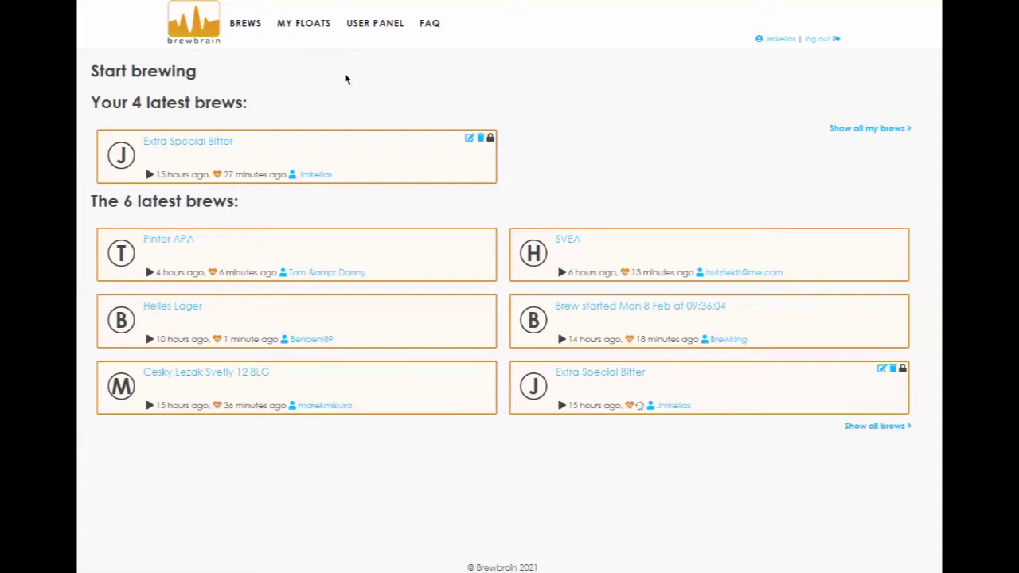
{"action": "left_click", "coordinate": [391, 24]}
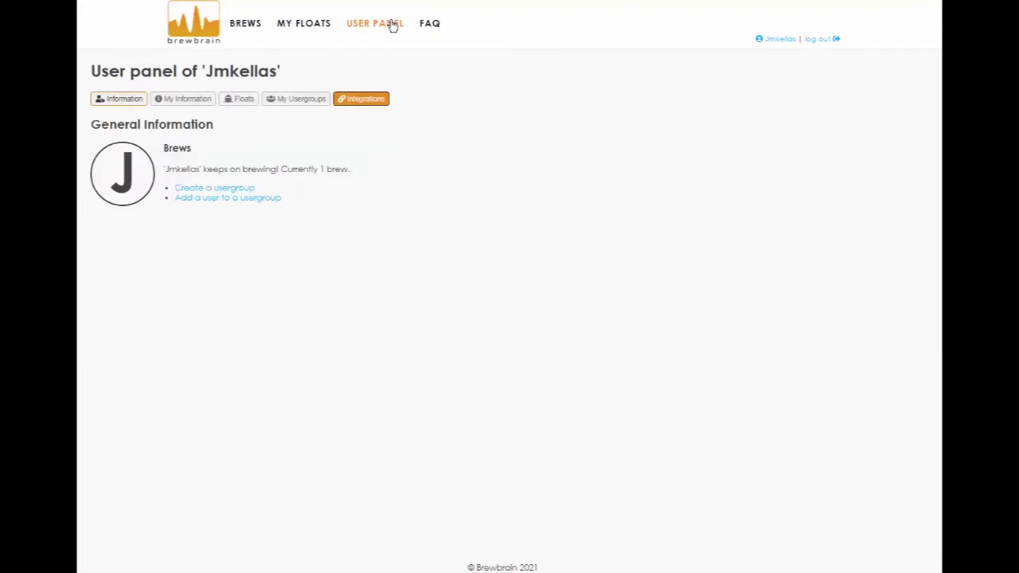
{"action": "left_click", "coordinate": [201, 102]}
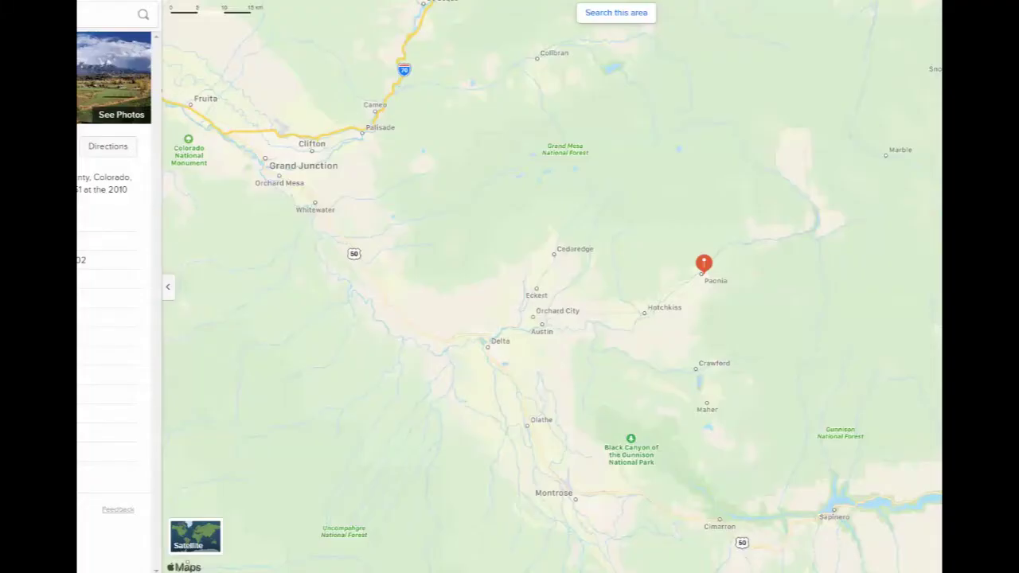
{"action": "left_click", "coordinate": [711, 278]}
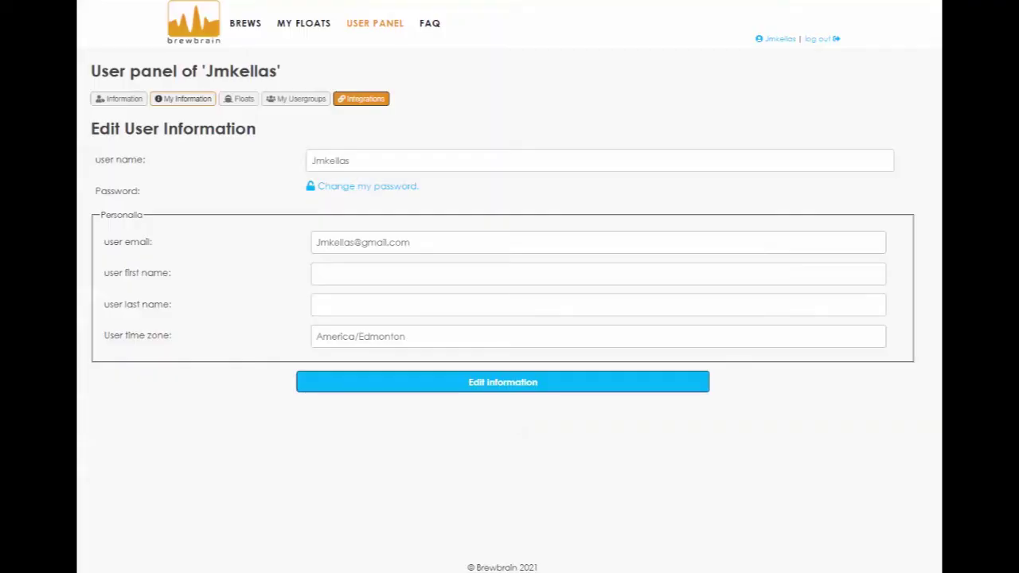
- Clear the city part from the user time zone so that only America is left
{"action": "left_click", "coordinate": [417, 336]}
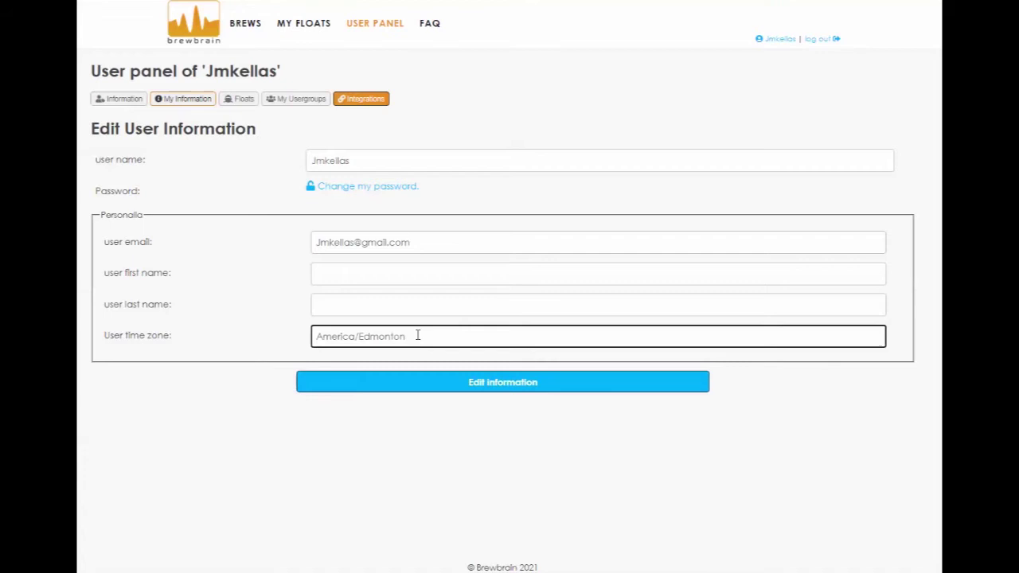
{"action": "key", "text": "BackSpace"}
{"action": "key", "text": "BackSpace"}
{"action": "key", "text": "BackSpace"}
{"action": "key", "text": "BackSpace"}
{"action": "key", "text": "BackSpace"}
{"action": "key", "text": "BackSpace"}
{"action": "key", "text": "BackSpace"}
{"action": "key", "text": "BackSpace"}
{"action": "key", "text": "BackSpace"}
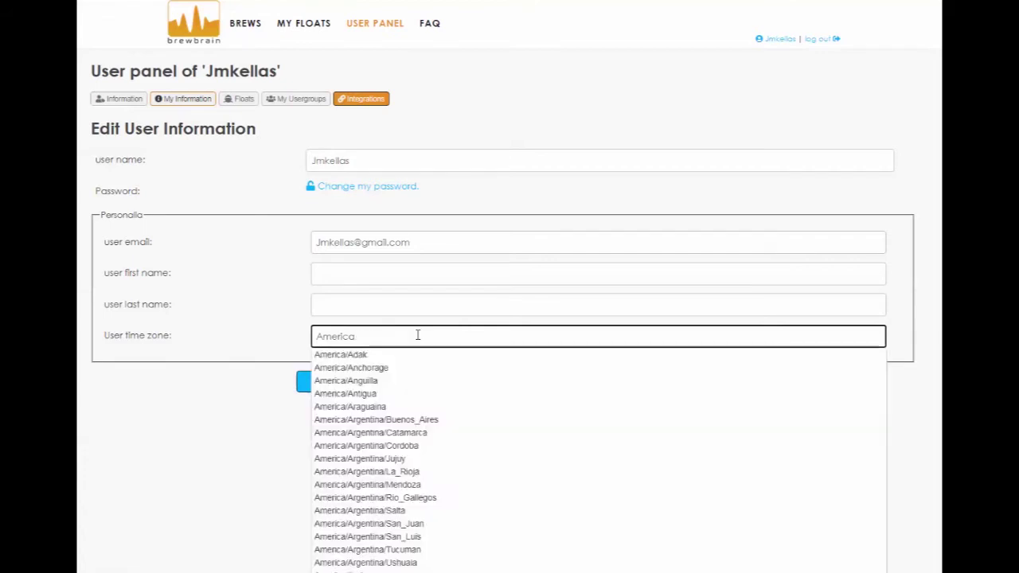
- Try to find a time zone entry for America/Grand, and remove the city text again
{"action": "type", "text": "/Grand"}
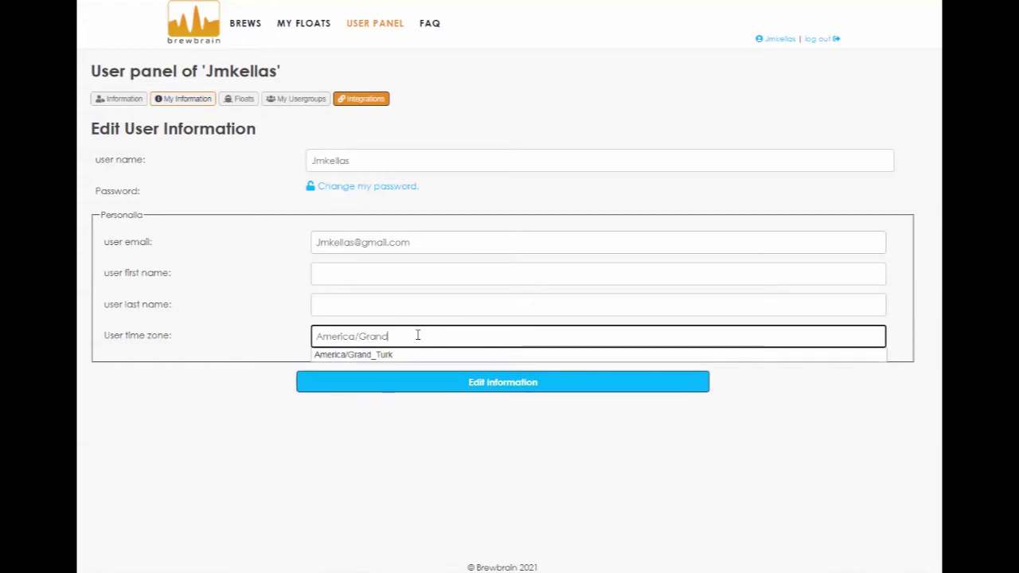
{"action": "key", "text": "BackSpace"}
{"action": "key", "text": "BackSpace"}
{"action": "key", "text": "BackSpace"}
{"action": "key", "text": "BackSpace"}
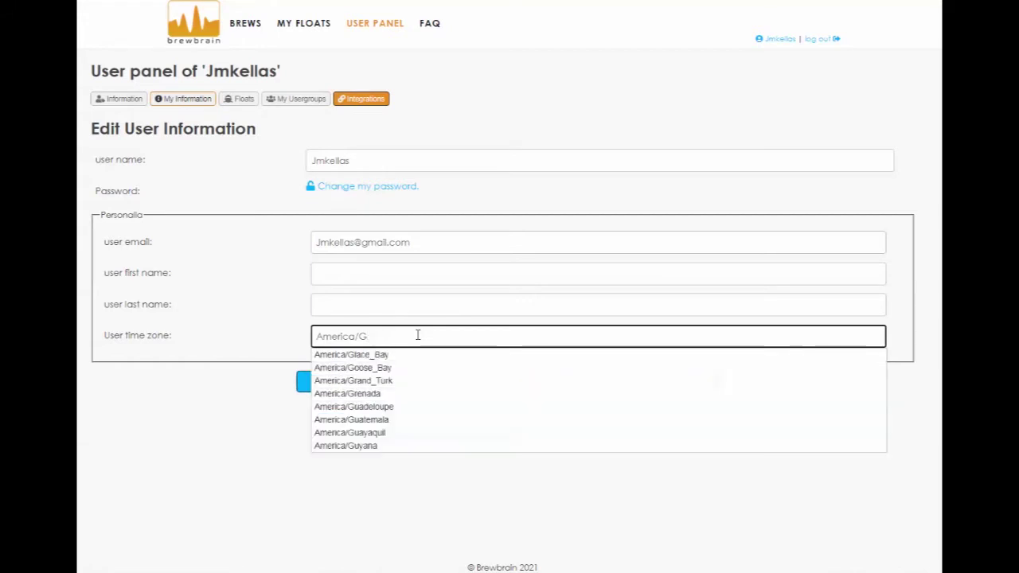
{"action": "key", "text": "BackSpace"}
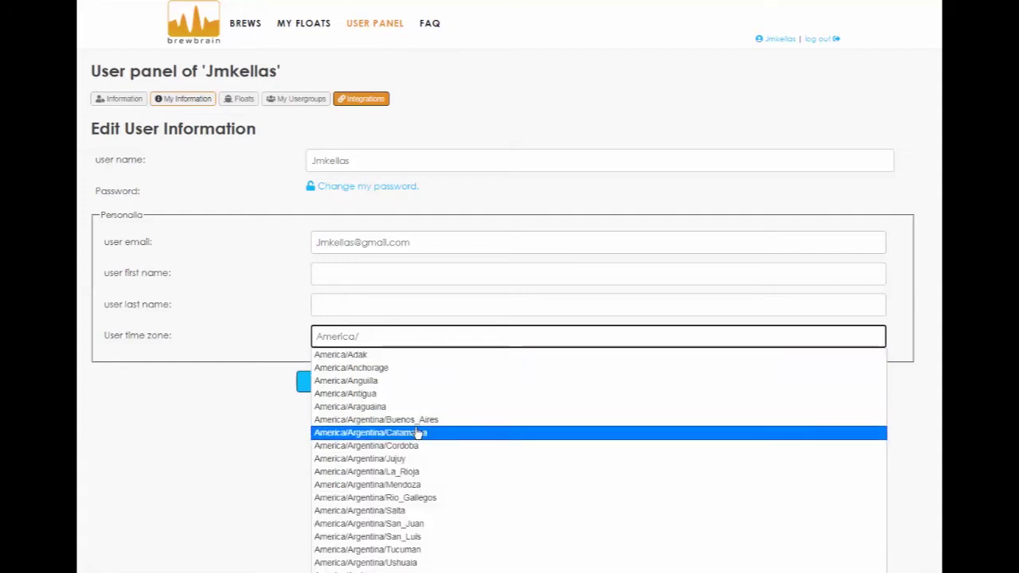
- Browse the America time zone entries and examine the wider region around Paonia on the map for larger cities
{"action": "scroll", "coordinate": [424, 448], "scroll_direction": "down", "scroll_amount": 2}
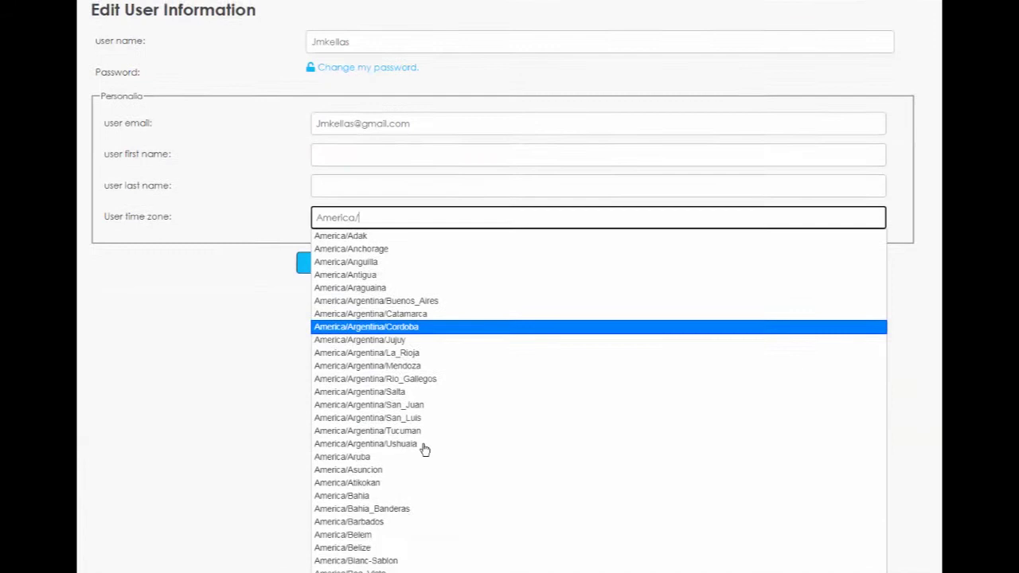
{"action": "scroll", "coordinate": [424, 450], "scroll_direction": "down", "scroll_amount": 2}
{"action": "scroll", "coordinate": [425, 449], "scroll_direction": "down", "scroll_amount": 3}
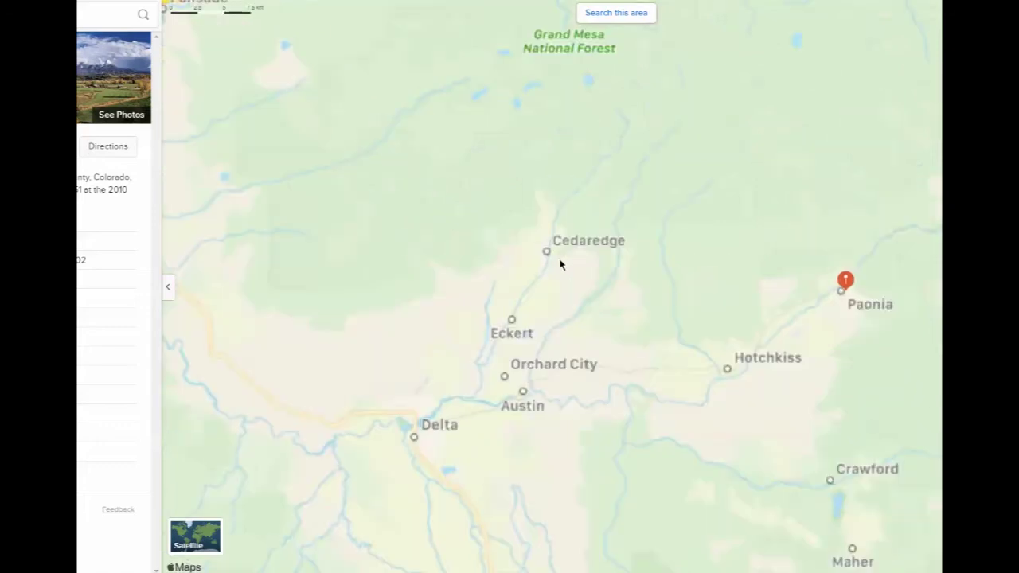
{"action": "scroll", "coordinate": [559, 264], "scroll_direction": "down", "scroll_amount": 3}
{"action": "scroll", "coordinate": [557, 265], "scroll_direction": "down", "scroll_amount": 2}
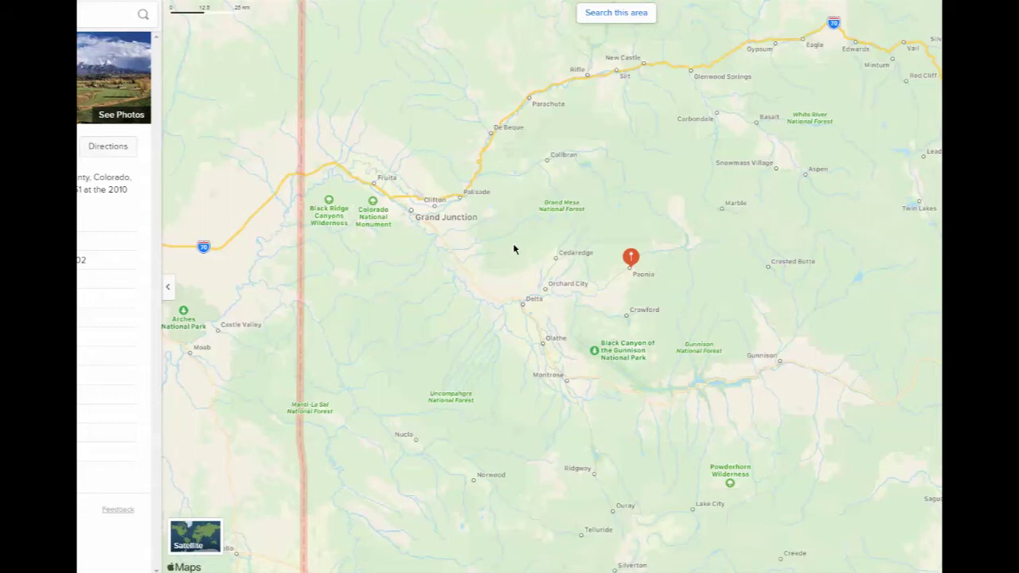
{"action": "scroll", "coordinate": [636, 224], "scroll_direction": "down", "scroll_amount": 2}
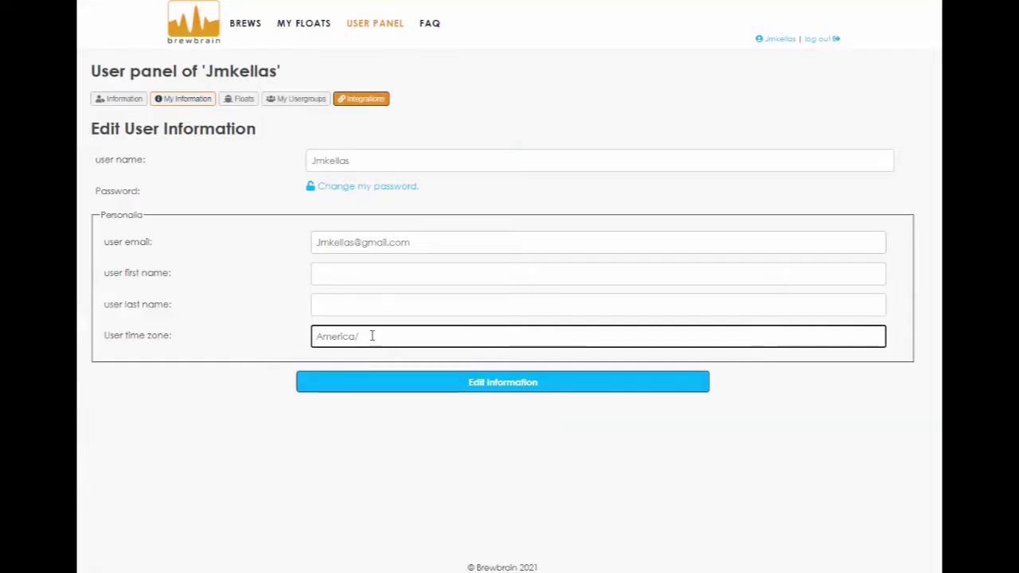
- Try America time zone entries starting with T and Cre, and locate Denver on the map
{"action": "type", "text": "T"}
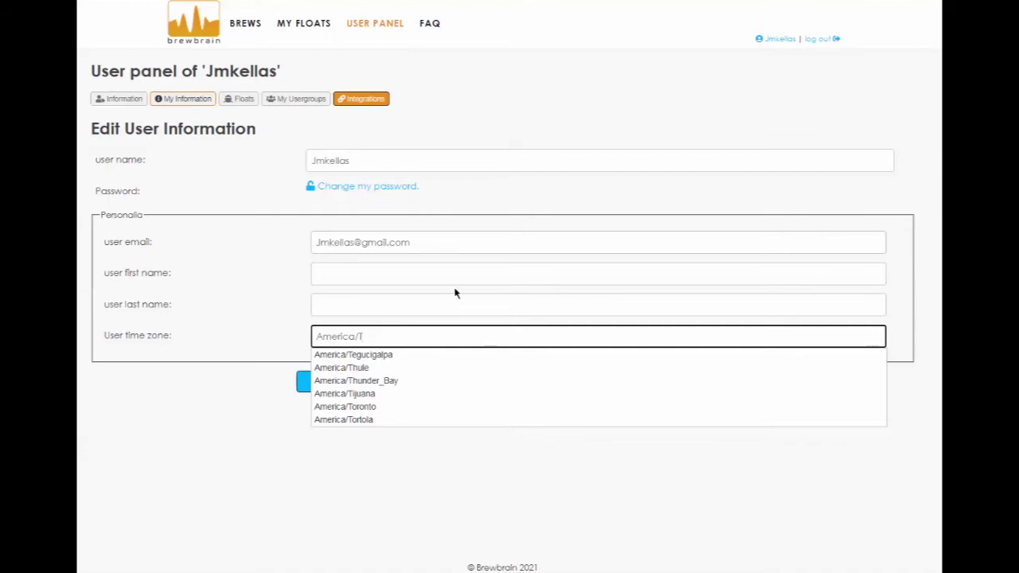
{"action": "type", "text": "Cre"}
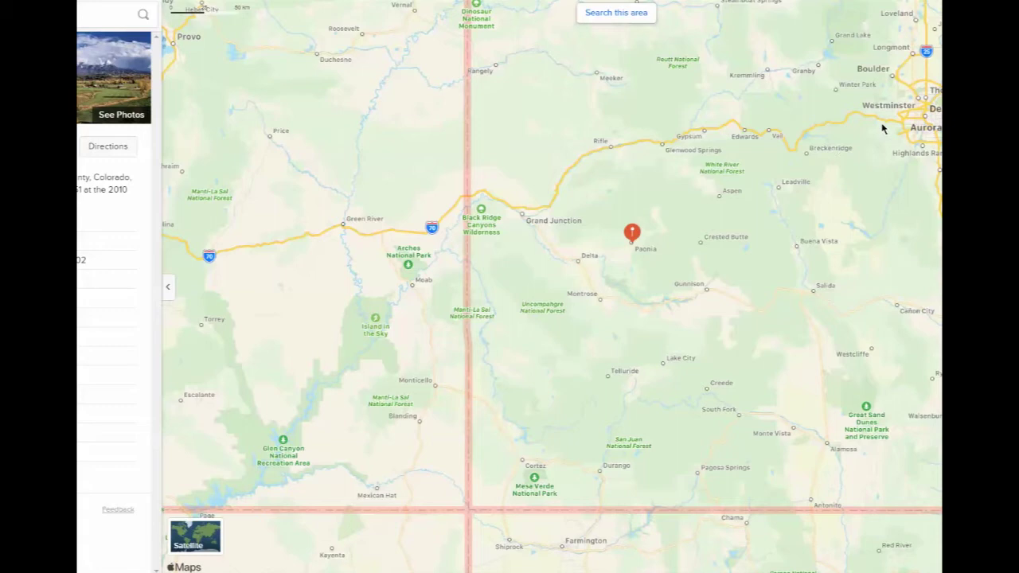
{"action": "left_click_drag", "start_coordinate": [890, 119], "coordinate": [694, 159]}
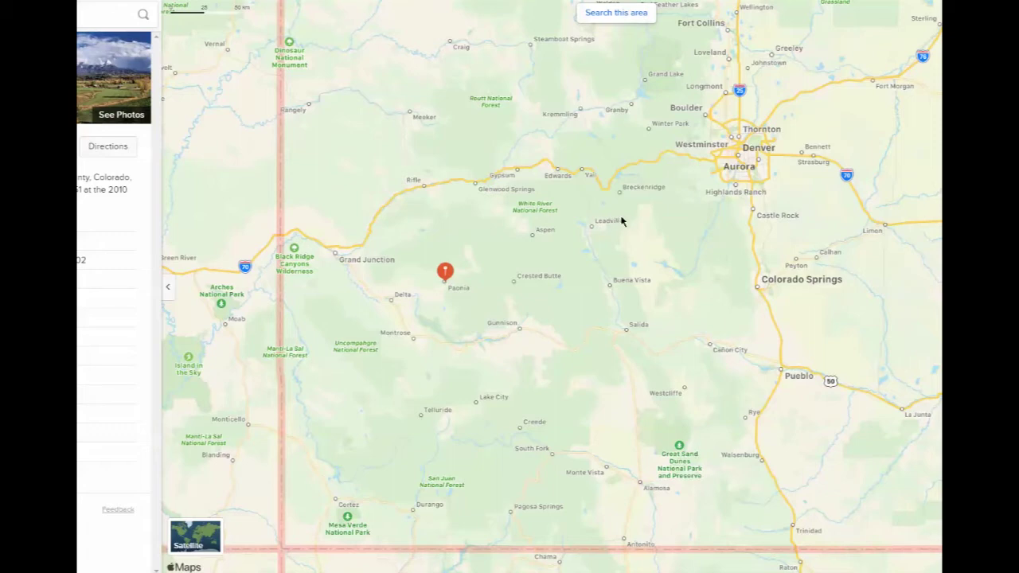
- Set the user time zone to America/Denver in the Brewbrain user information form
{"action": "key", "text": "ctrl+Tab"}
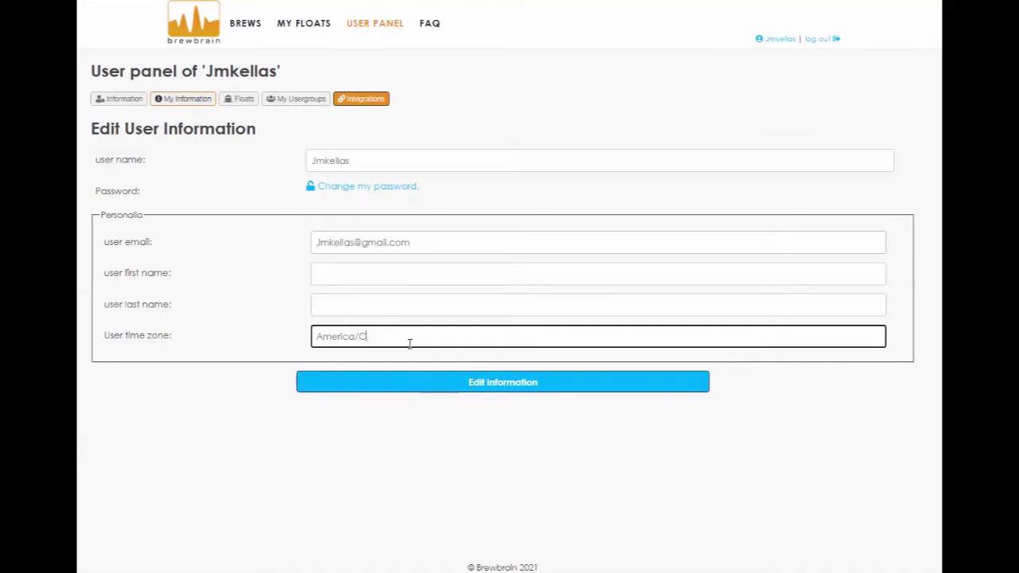
{"action": "key", "text": "BackSpace"}
{"action": "key", "text": "BackSpace"}
{"action": "key", "text": "BackSpace"}
{"action": "type", "text": "D"}
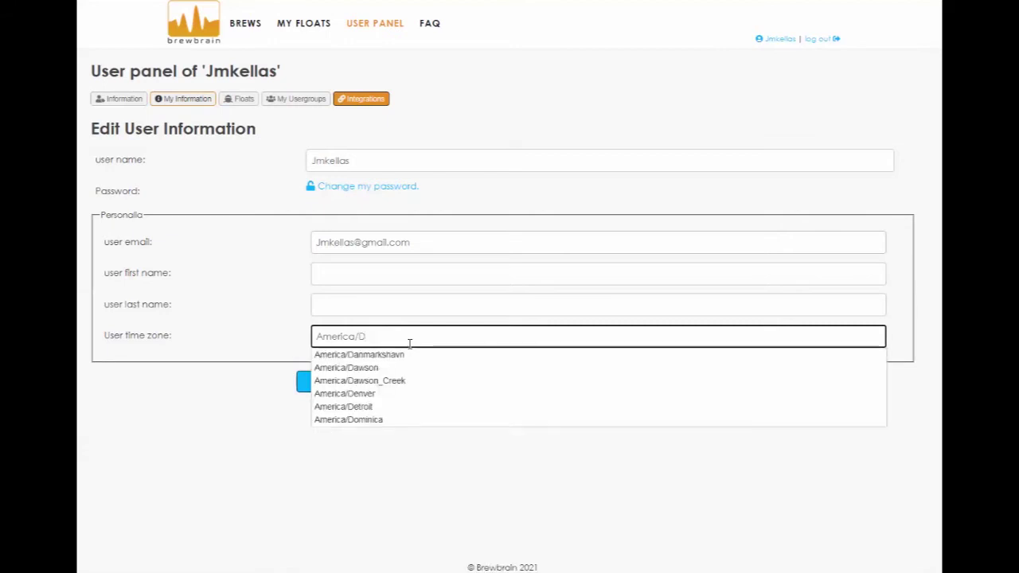
{"action": "left_click", "coordinate": [374, 394]}
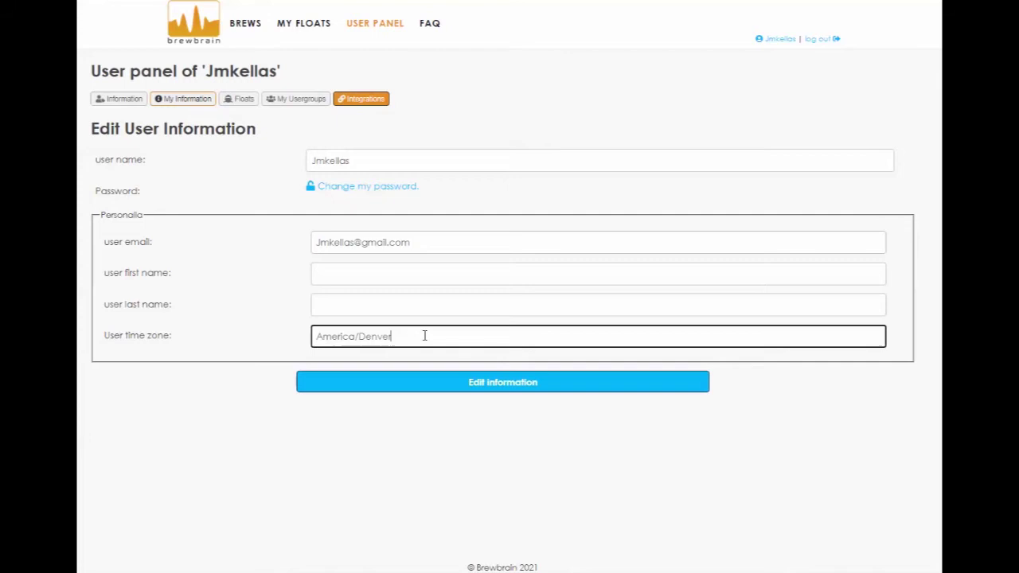
- Try to find a time zone entry starting with America/Ba, and remove the city text again
{"action": "key", "text": "BackSpace"}
{"action": "key", "text": "BackSpace"}
{"action": "key", "text": "BackSpace"}
{"action": "key", "text": "BackSpace"}
{"action": "key", "text": "BackSpace"}
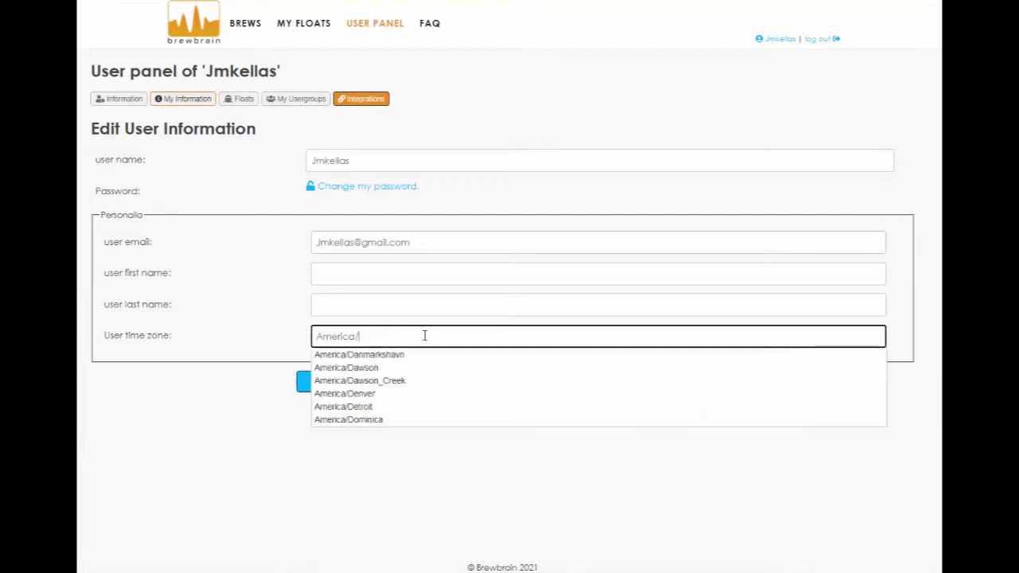
{"action": "type", "text": "B"}
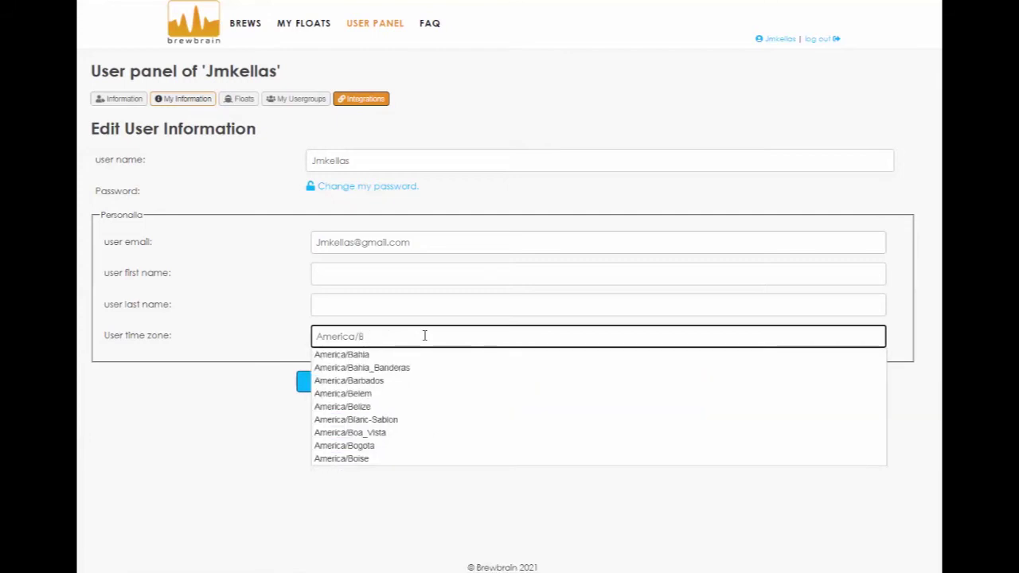
{"action": "type", "text": "a"}
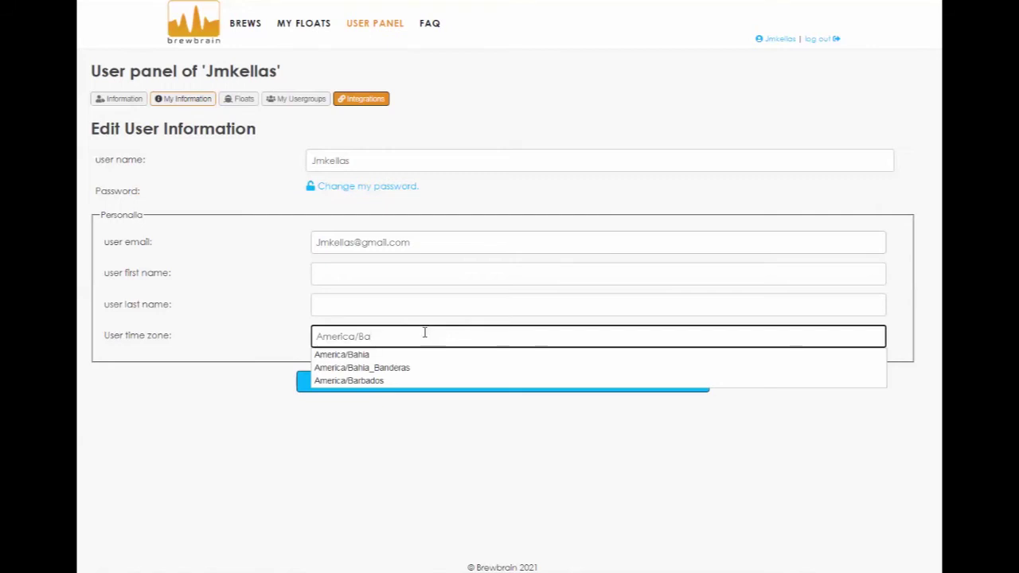
{"action": "key", "text": "BackSpace"}
{"action": "key", "text": "BackSpace"}
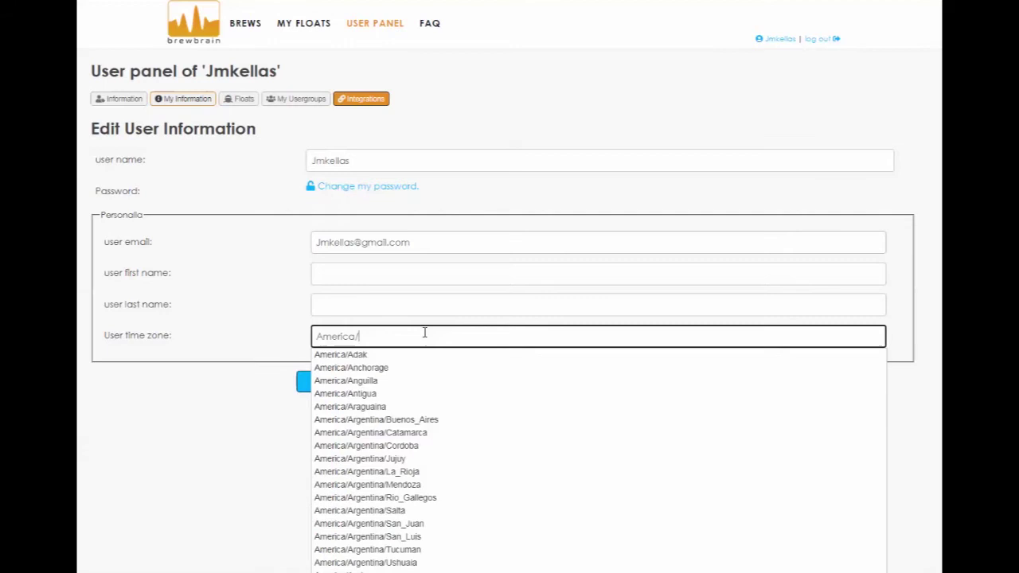
- Try to find a time zone entry for America/Miss
{"action": "type", "text": "M"}
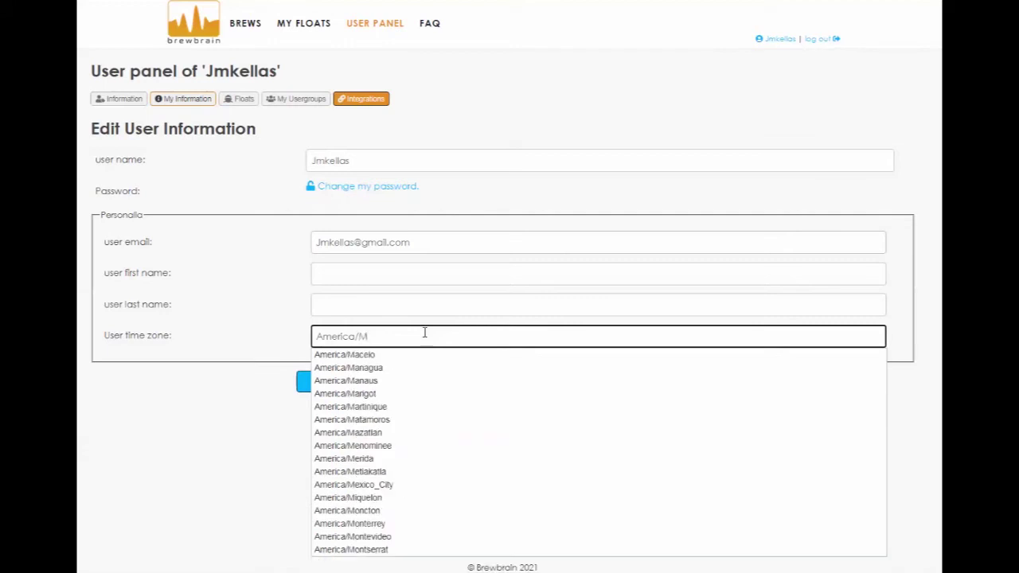
{"action": "type", "text": "iss"}
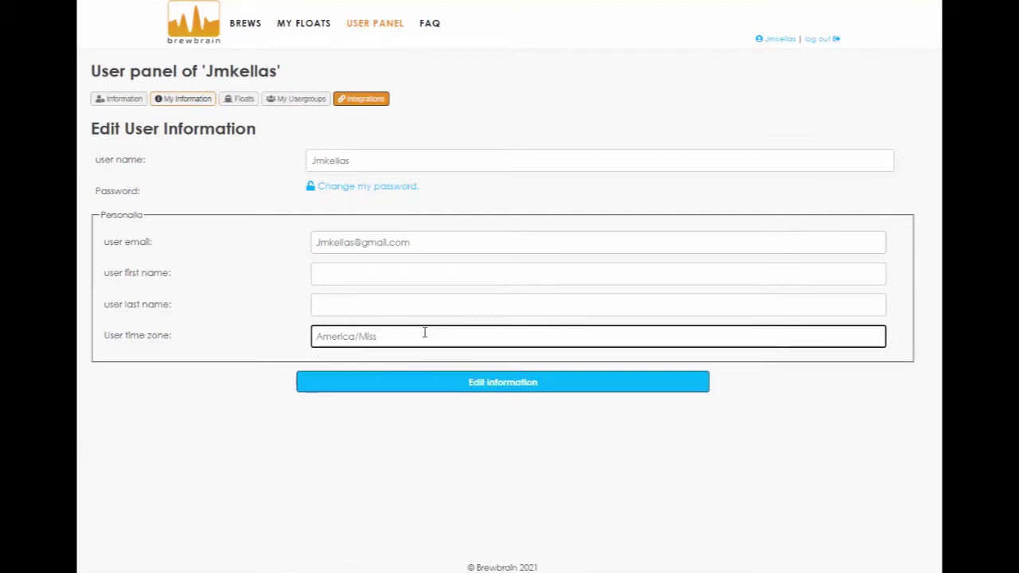
{"action": "key", "text": "BackSpace"}
{"action": "key", "text": "BackSpace"}
{"action": "key", "text": "BackSpace"}
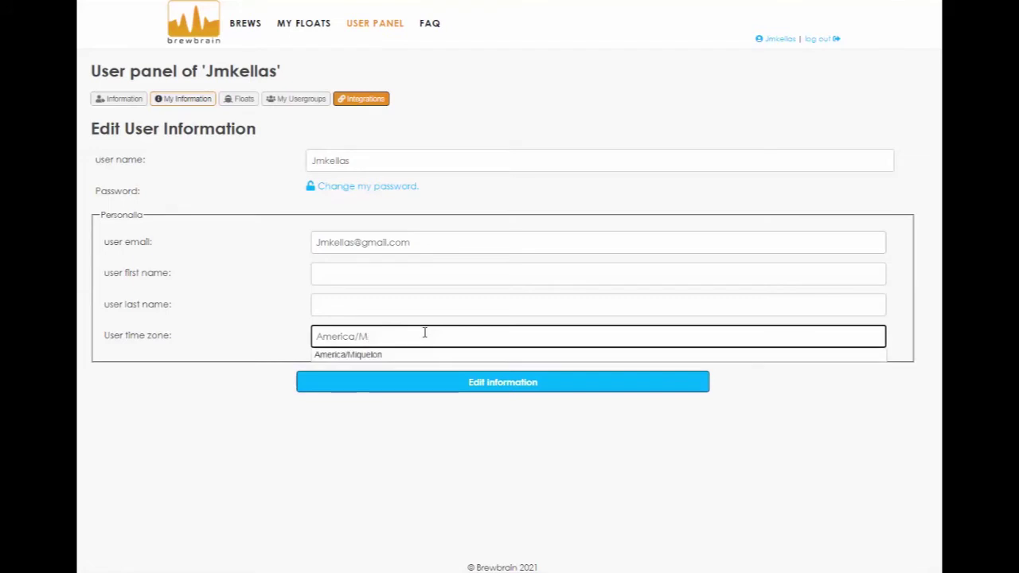
- Set the user time zone to America/Toronto
{"action": "key", "text": "BackSpace"}
{"action": "type", "text": "Toro"}
{"action": "key", "text": "Down"}
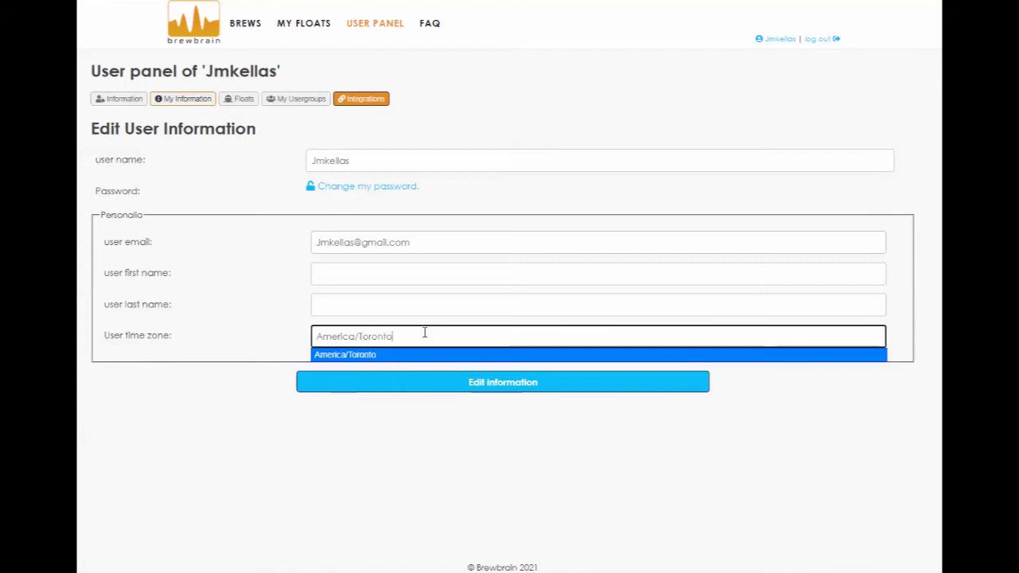
{"action": "key", "text": "Return"}
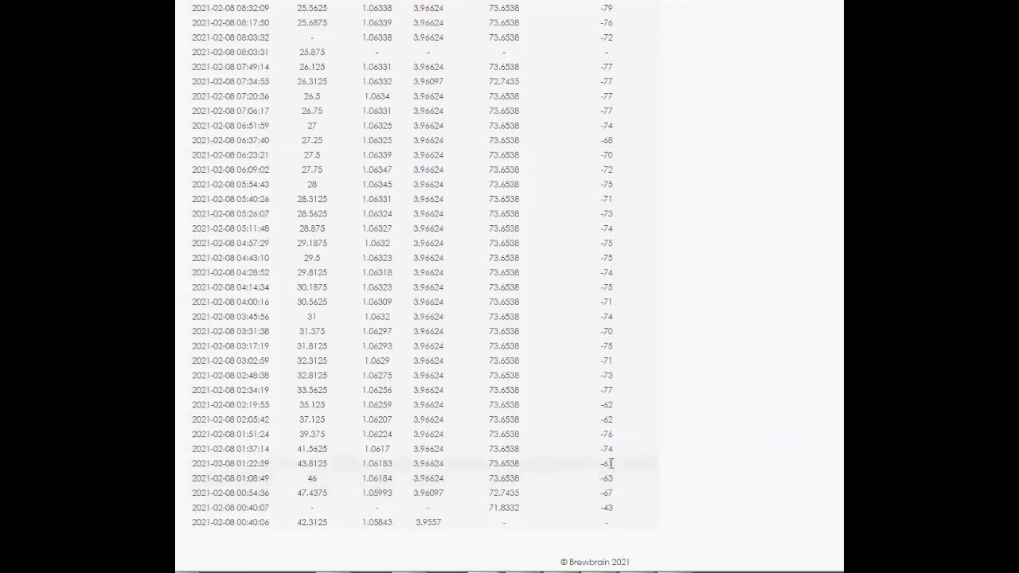
- Review the newest readings in the Extra Special Bitter data table and leave it for the site's start page
{"action": "scroll", "coordinate": [610, 464], "scroll_direction": "up", "scroll_amount": 10}
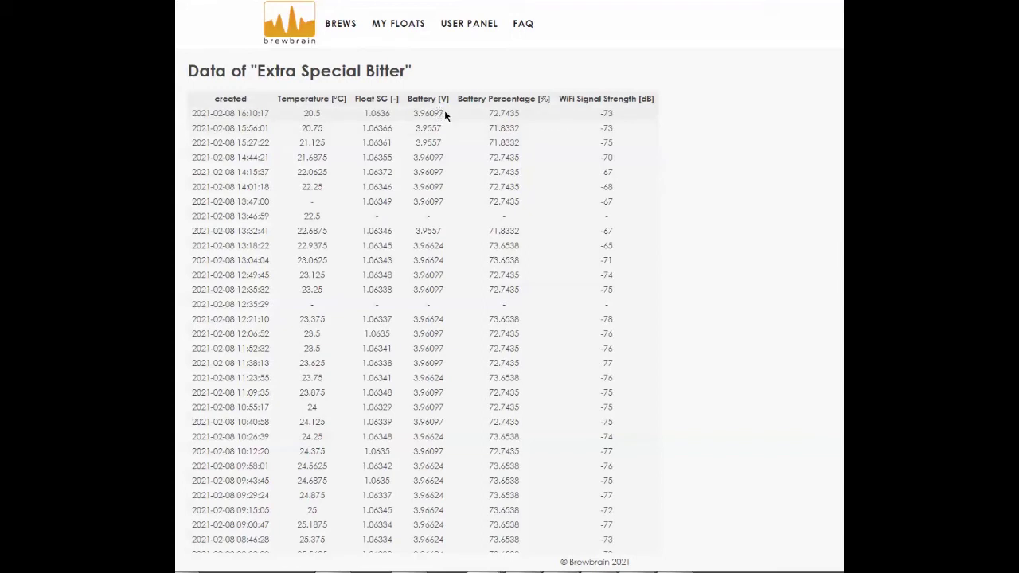
{"action": "left_click", "coordinate": [283, 27]}
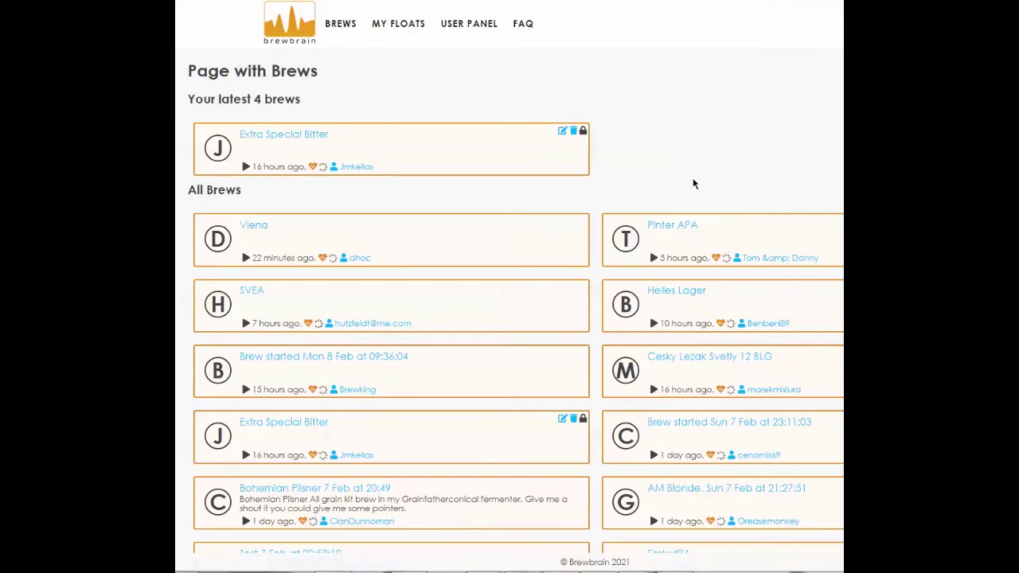
- Open the public Viena brew, view its data in a table, and go back towards the brews list
{"action": "left_click", "coordinate": [254, 227]}
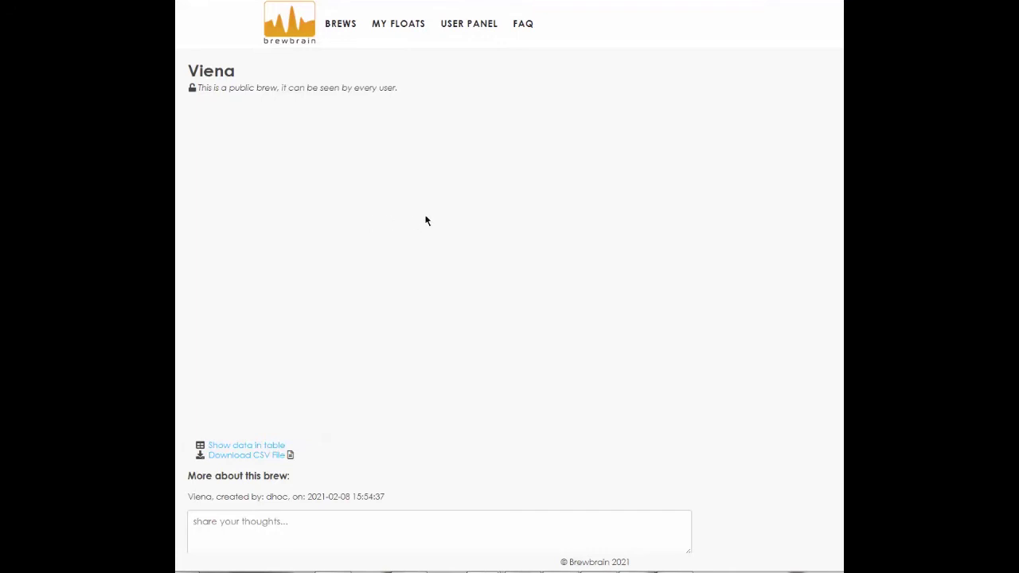
{"action": "left_click", "coordinate": [249, 448]}
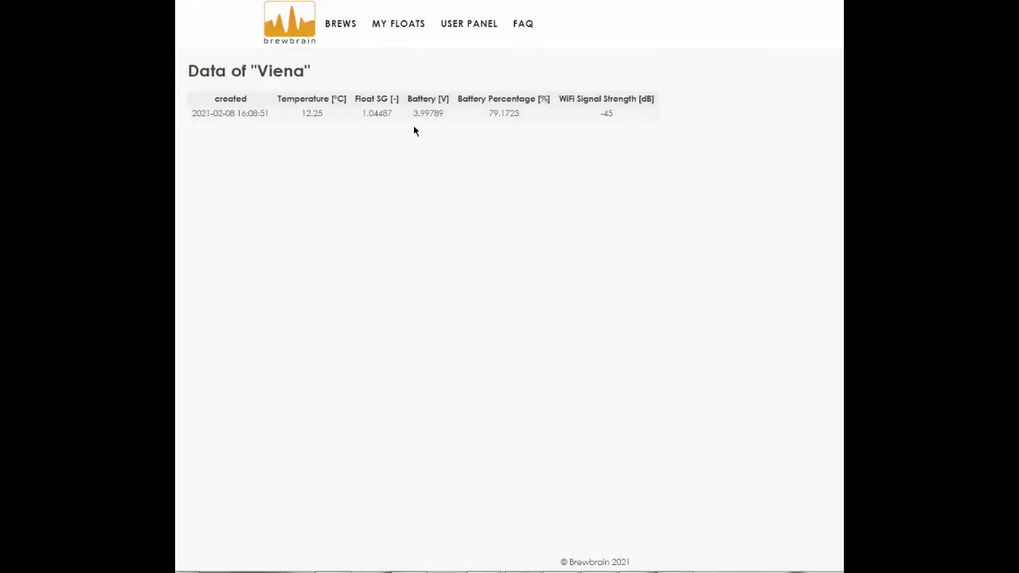
{"action": "key", "text": "alt+Left"}
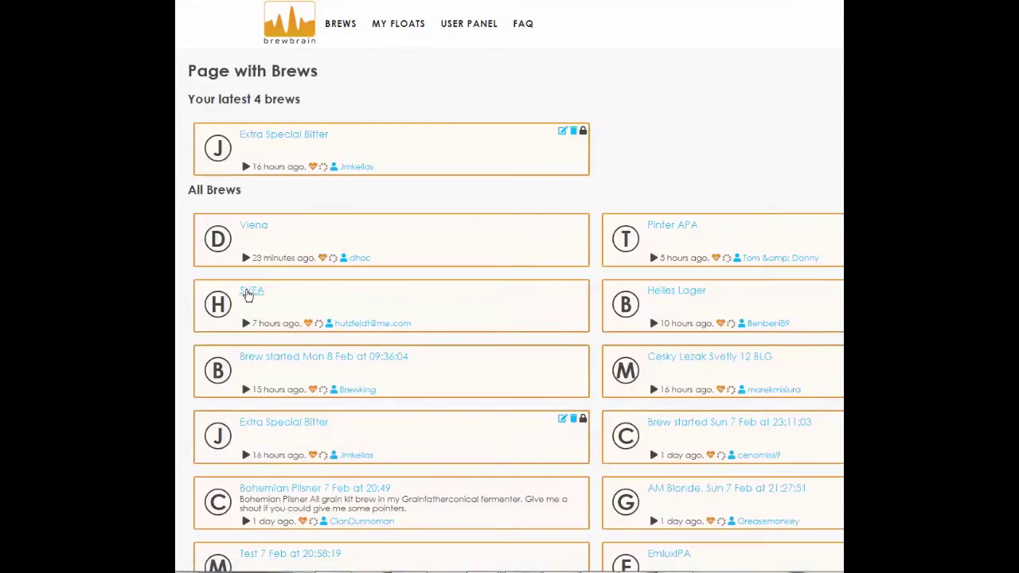
- Open the public SVEA brew and inspect the first data point in its Float SG chart
{"action": "left_click", "coordinate": [252, 292]}
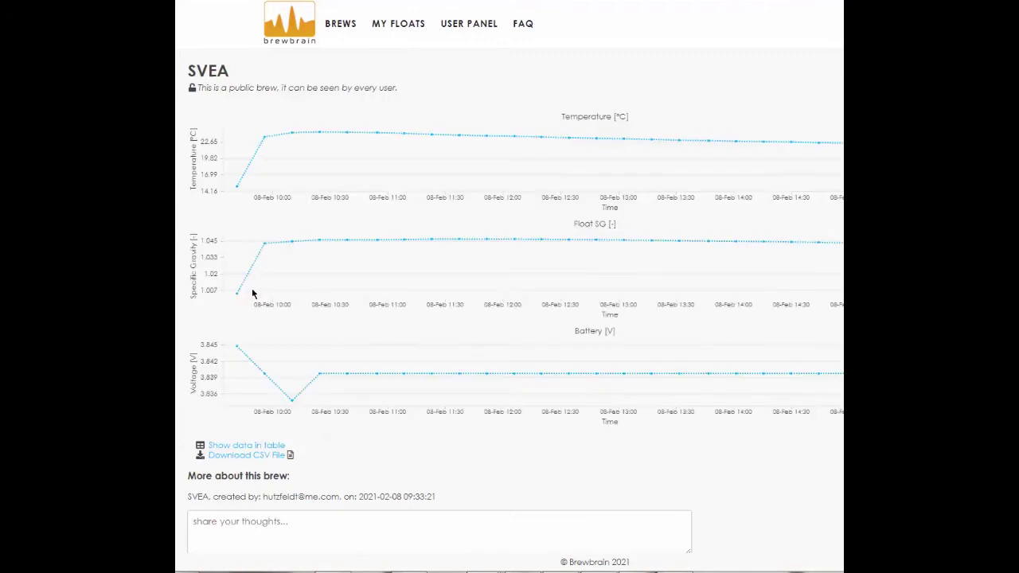
{"action": "mouse_move", "coordinate": [322, 232]}
{"action": "mouse_move", "coordinate": [250, 303]}
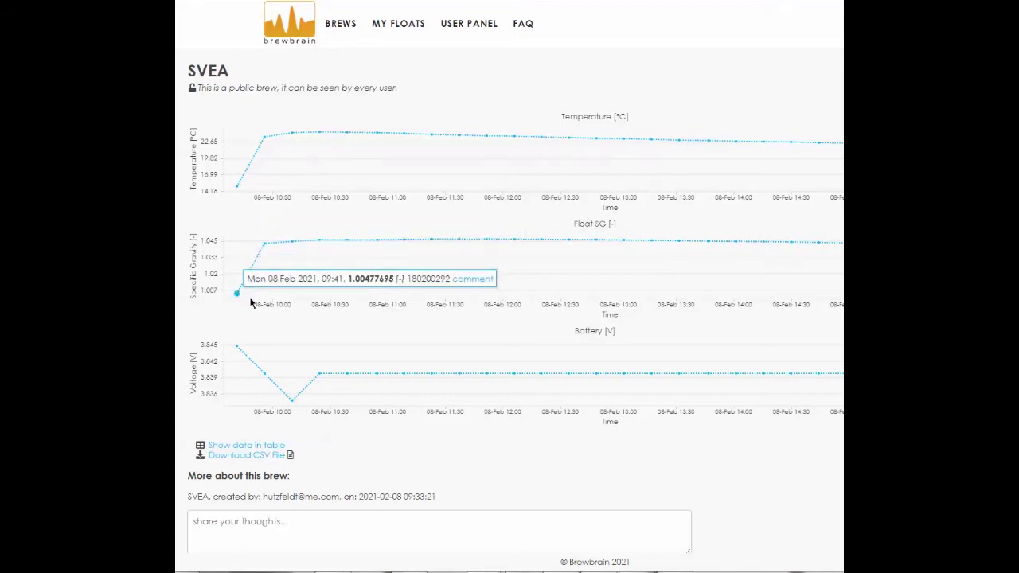
- Inspect the start of SVEA's Battery chart, and open the public brews started Mon 8 Feb at 09:36:04 and Pinter APA from the brews list
{"action": "mouse_move", "coordinate": [237, 350]}
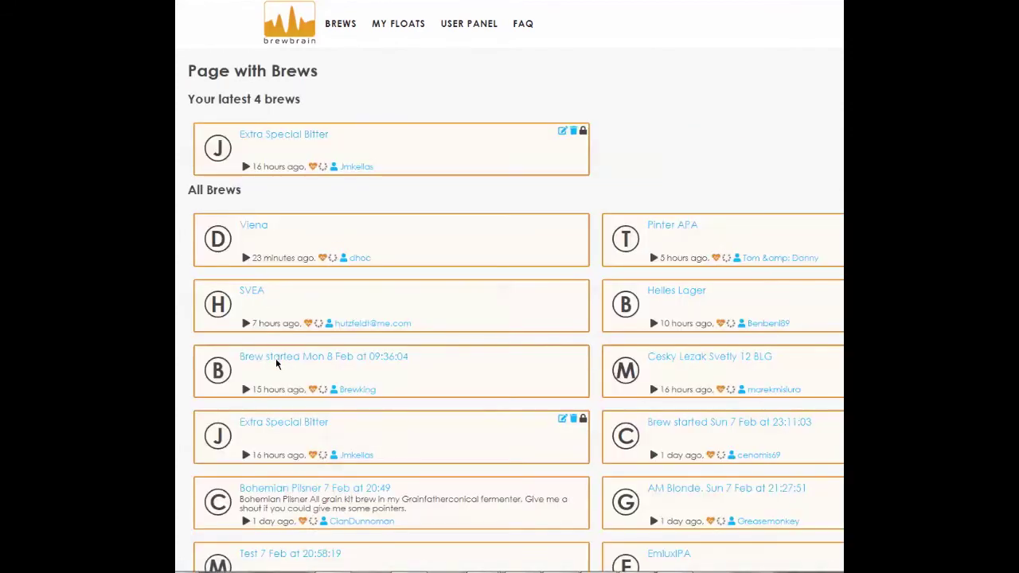
{"action": "left_click", "coordinate": [277, 361]}
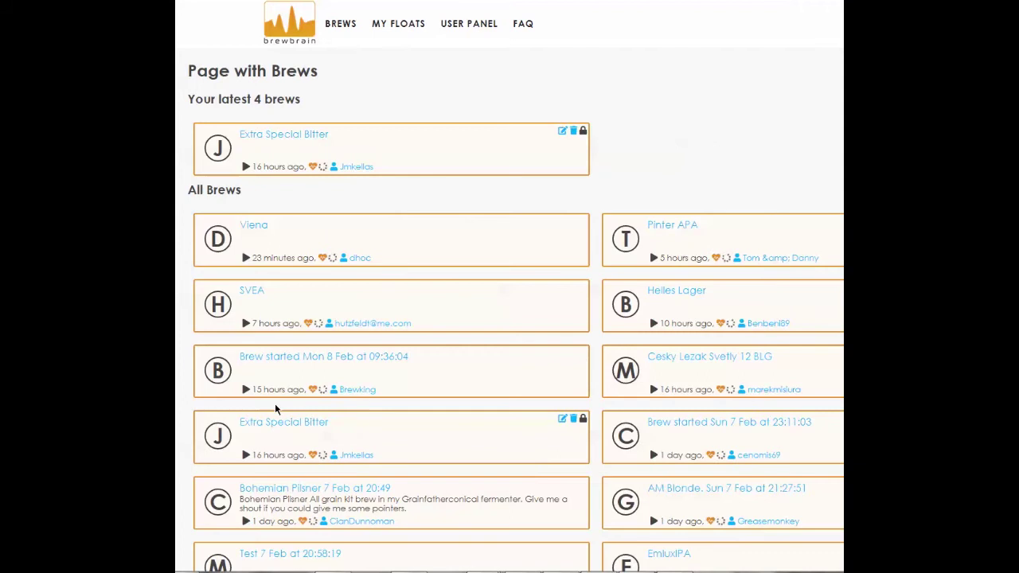
{"action": "left_click", "coordinate": [673, 227]}
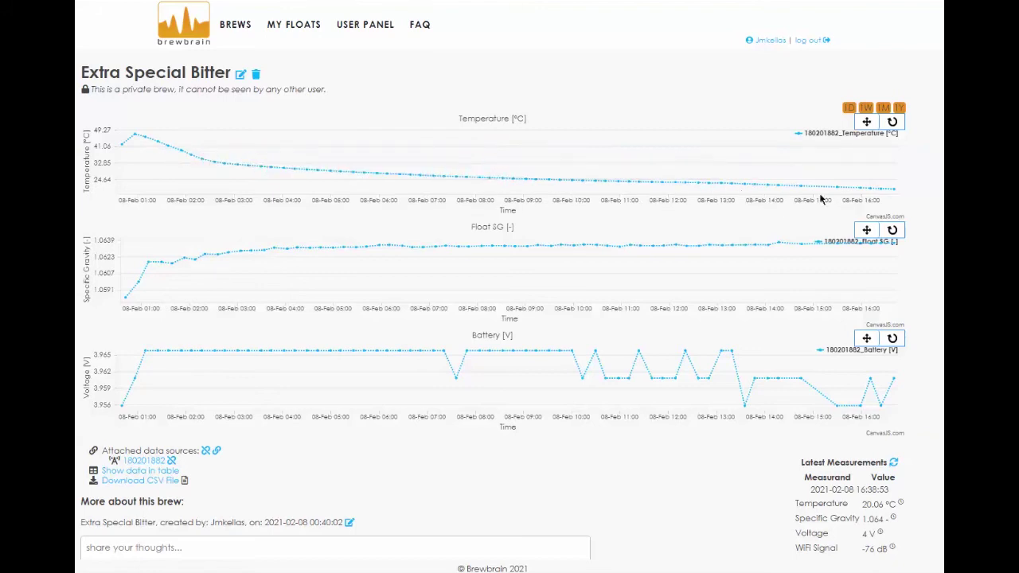
- Examine the newest Temperature and Battery points and the early temperature peak in the Extra Special Bitter charts
{"action": "mouse_move", "coordinate": [895, 195]}
{"action": "mouse_move", "coordinate": [893, 376]}
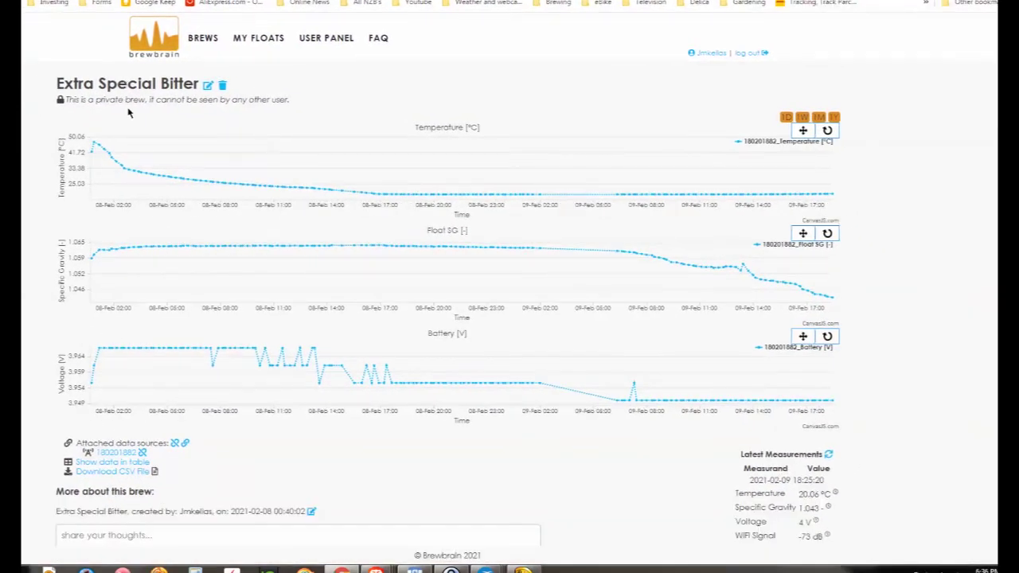
{"action": "mouse_move", "coordinate": [97, 153]}
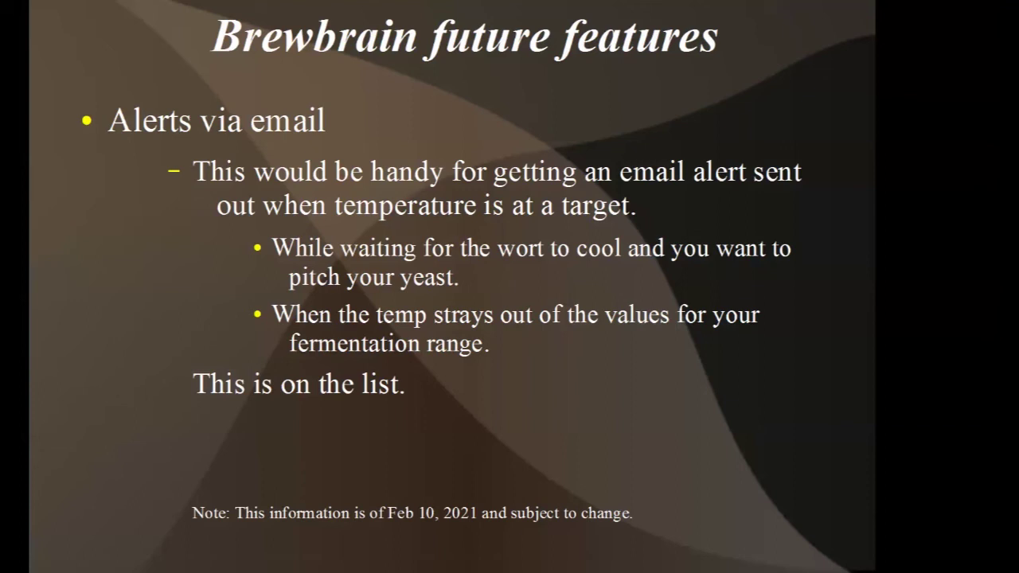
{"action": "key", "text": "Right"}
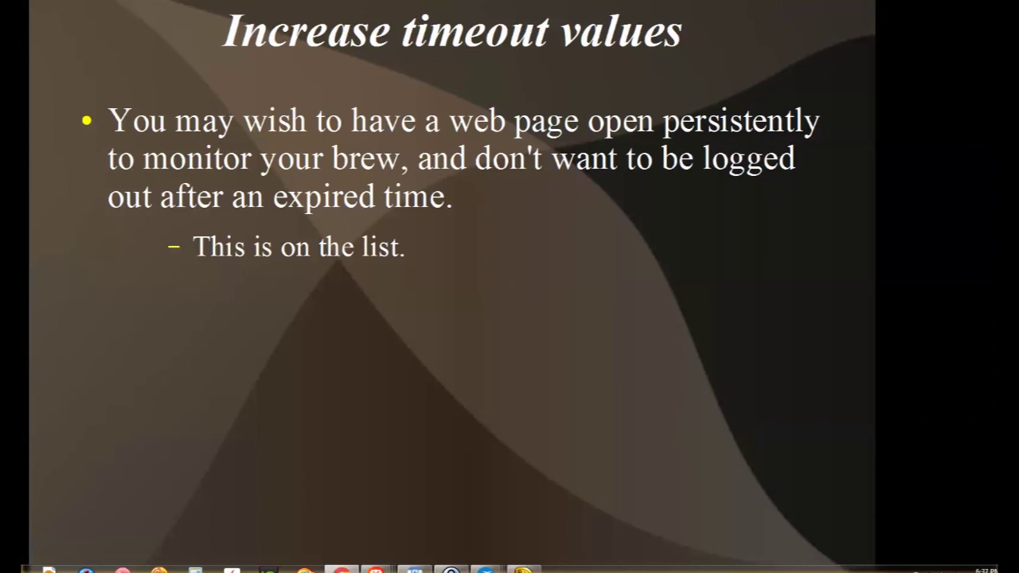
{"action": "left_click", "coordinate": [679, 355]}
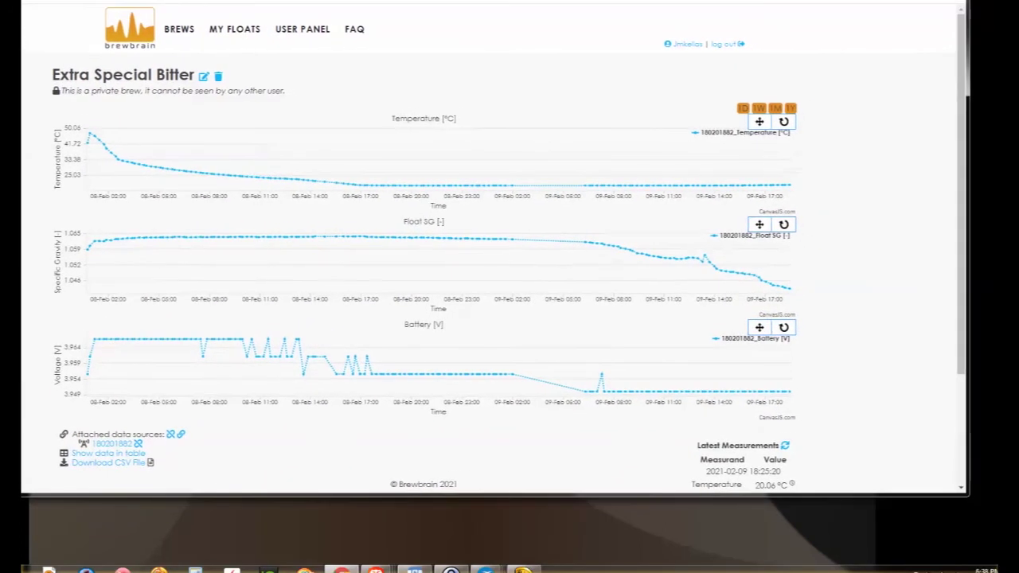
- Examine the Extra Special Bitter Float SG curve up to its newest point, and review the brew's latest measurements
{"action": "mouse_move", "coordinate": [213, 236]}
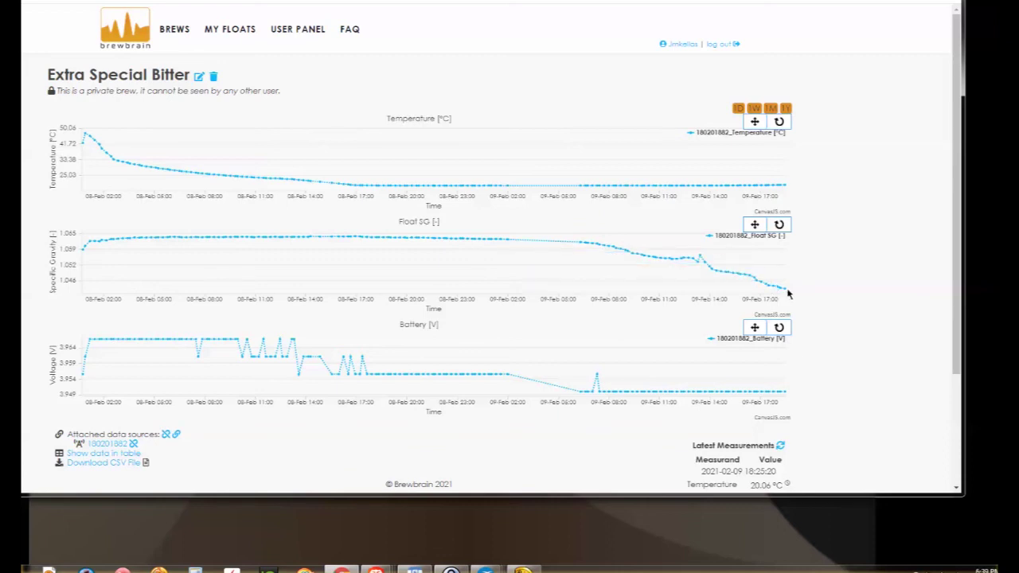
{"action": "mouse_move", "coordinate": [785, 293]}
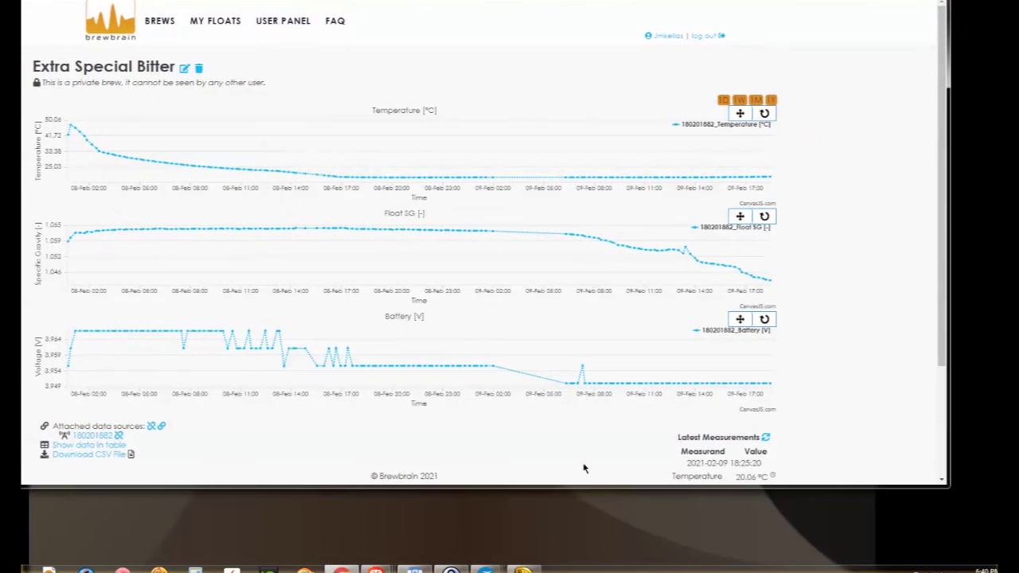
{"action": "scroll", "coordinate": [662, 448], "scroll_direction": "down", "scroll_amount": 3}
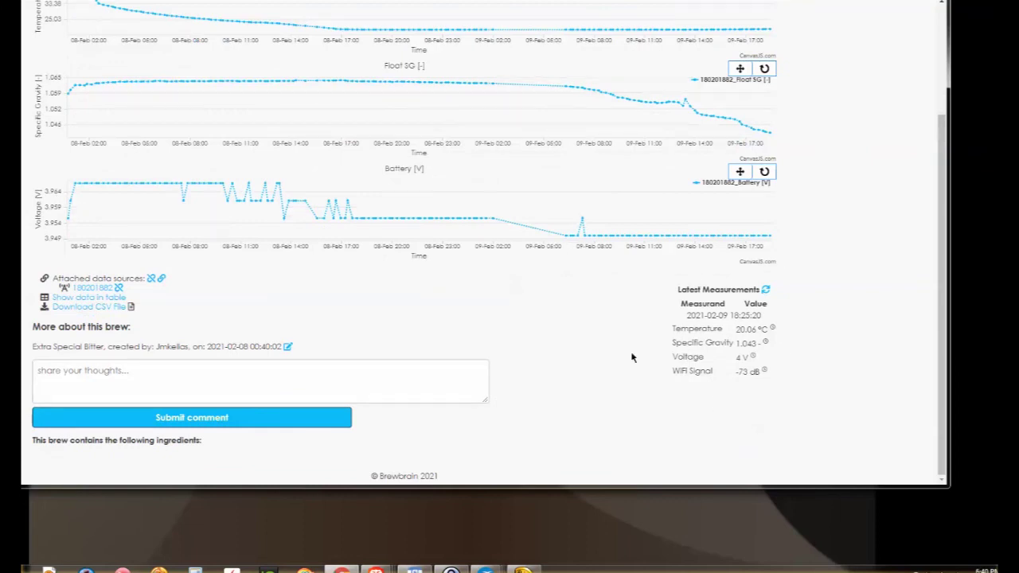